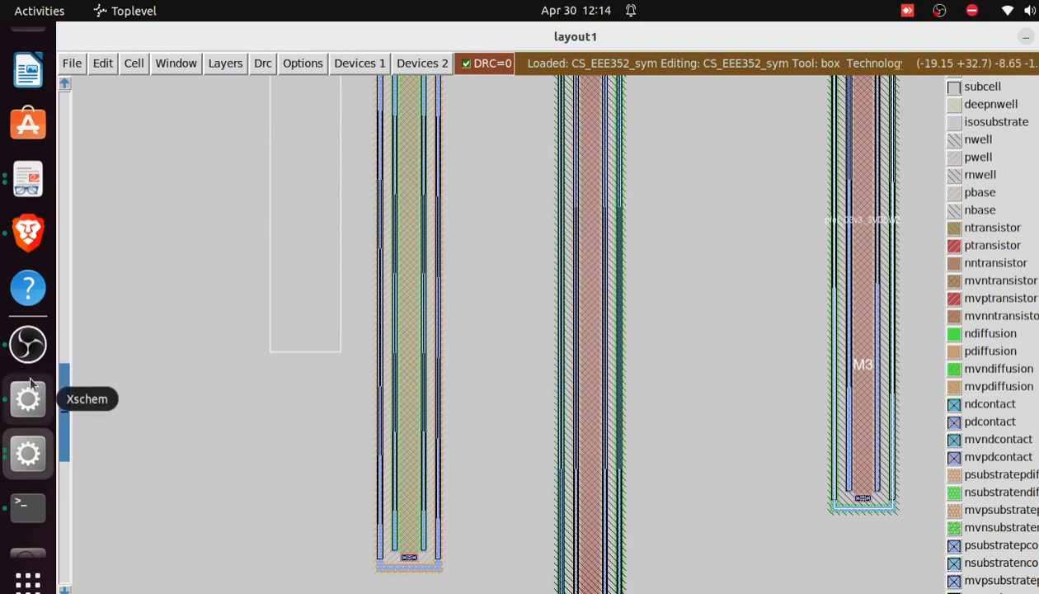
Step: Switch to Xschem and review the length, width, nf and m properties of the nfet_03v3 transistor XM1
click(33, 400)
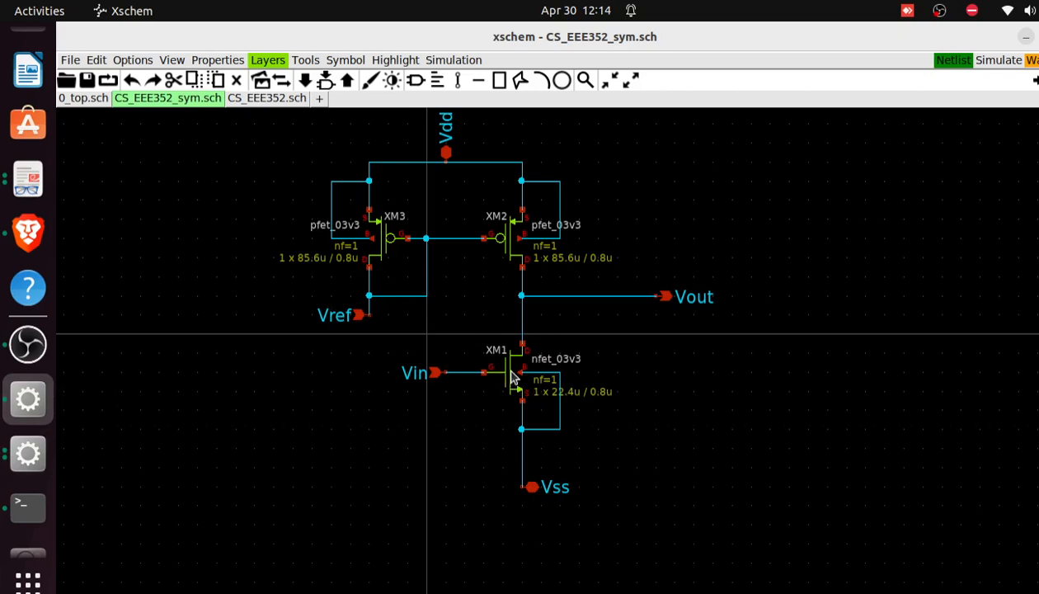
double_click(512, 377)
drag(542, 356, 506, 163)
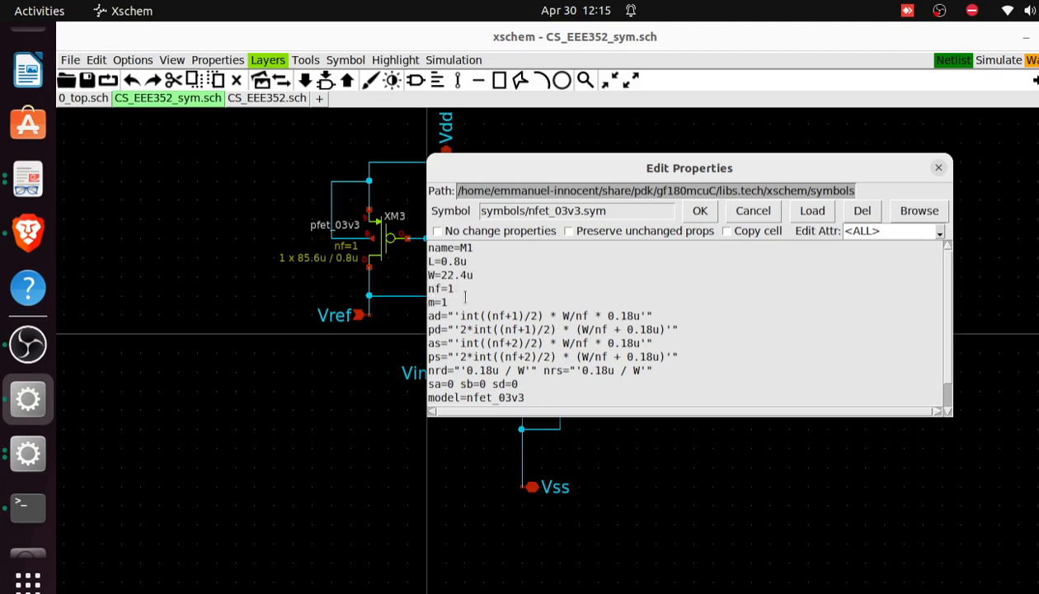
click(411, 298)
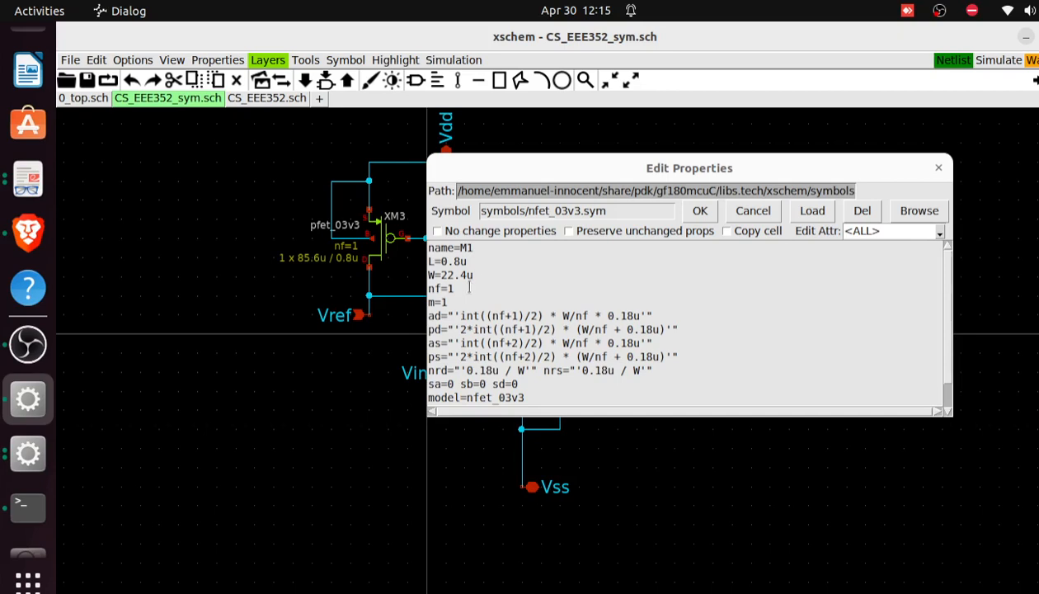
click(700, 212)
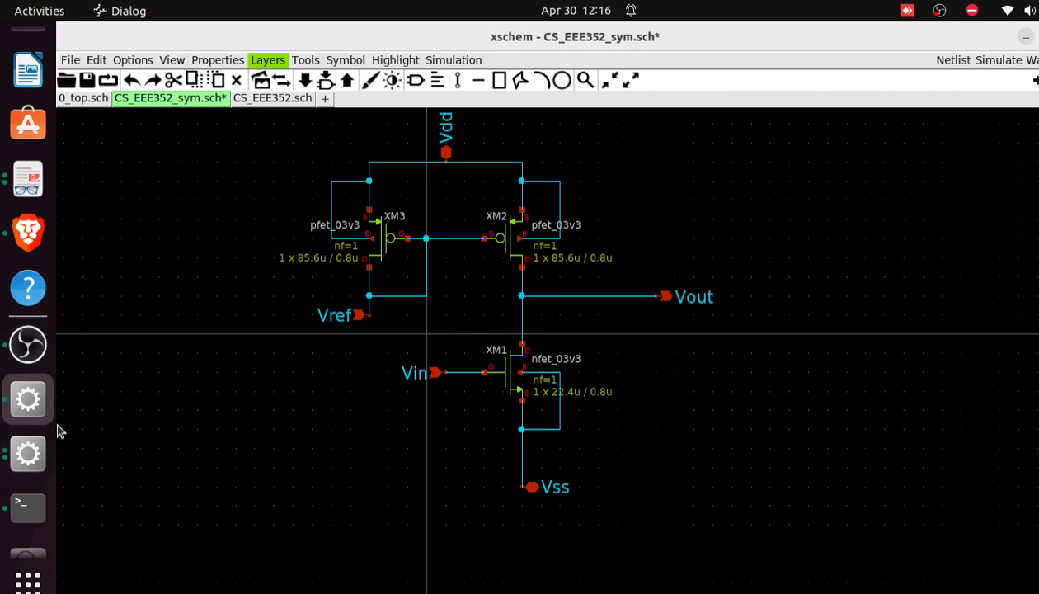
Step: Switch to the Document Viewer and examine Fig. 1.33 on realizing a transistor from parallel unit-sized elements
click(28, 179)
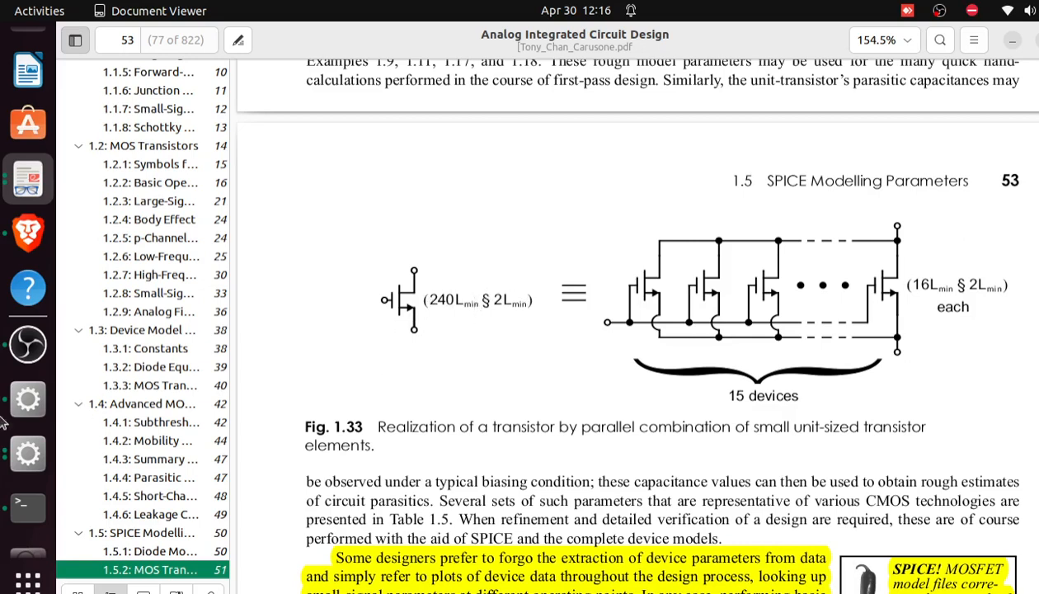
click(27, 344)
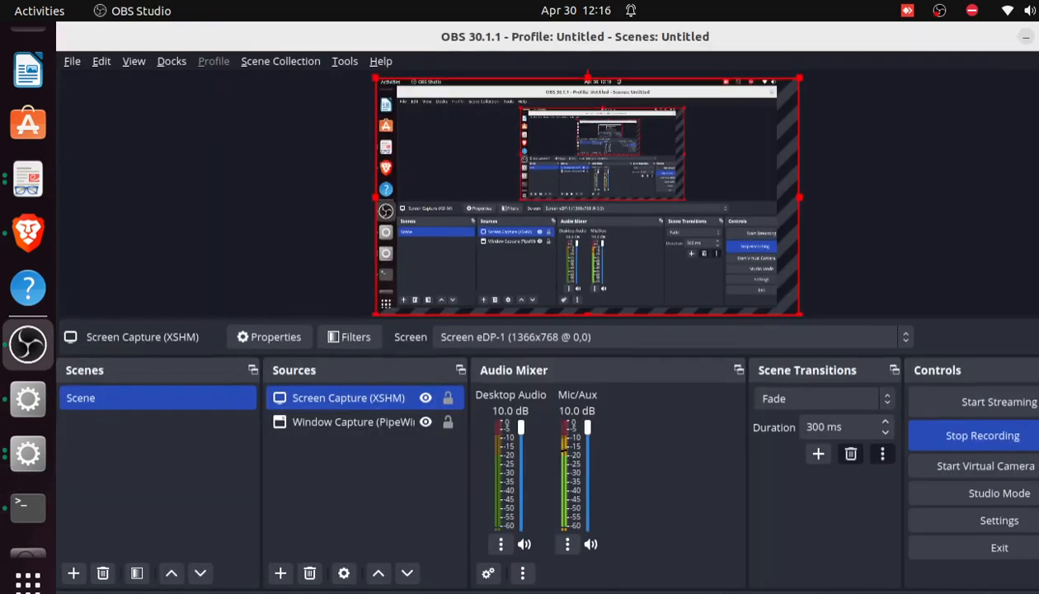
click(27, 182)
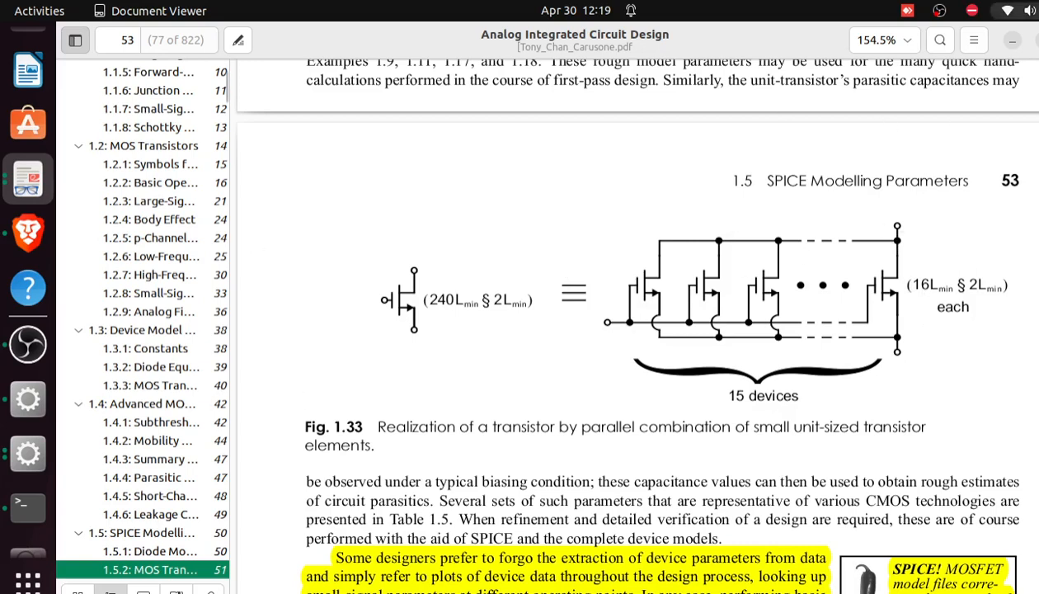
click(1011, 41)
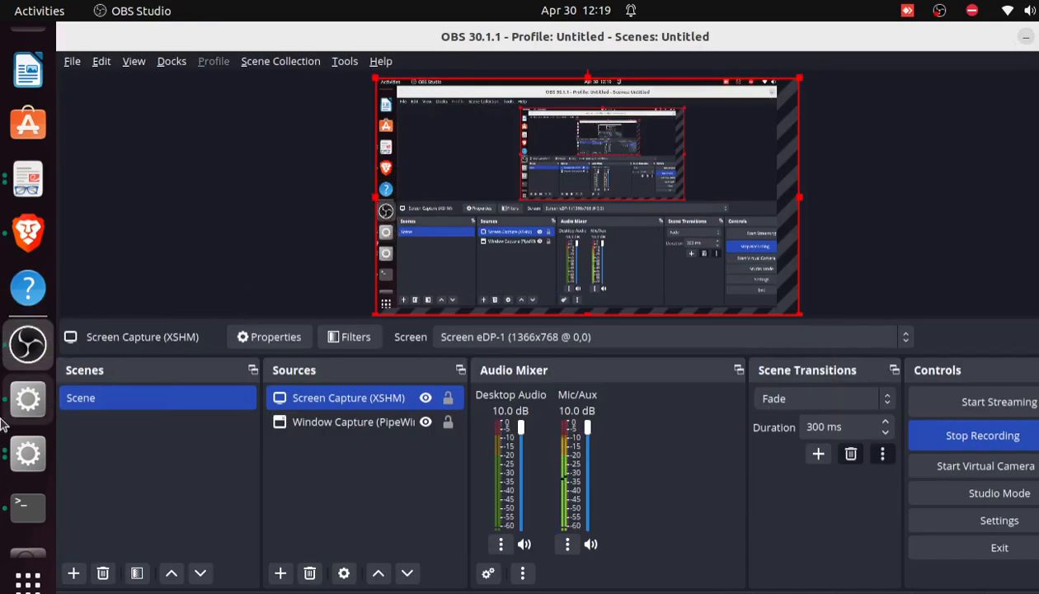
Step: Switch to Xschem and split transistor XM1 into parallel devices by setting m to 2 and W to 11.2u
click(27, 400)
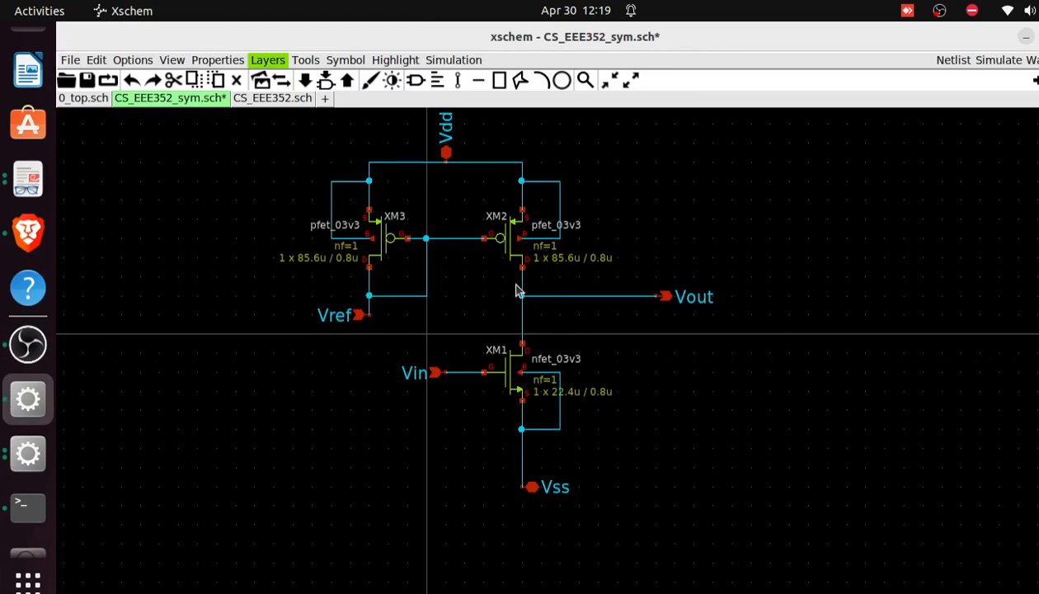
double_click(514, 376)
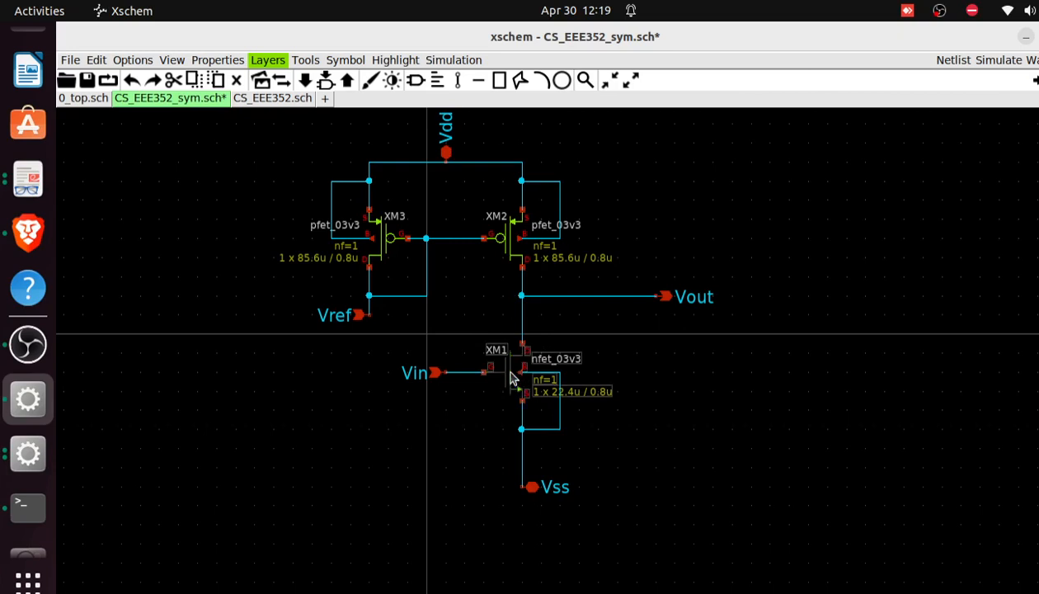
drag(544, 356, 516, 200)
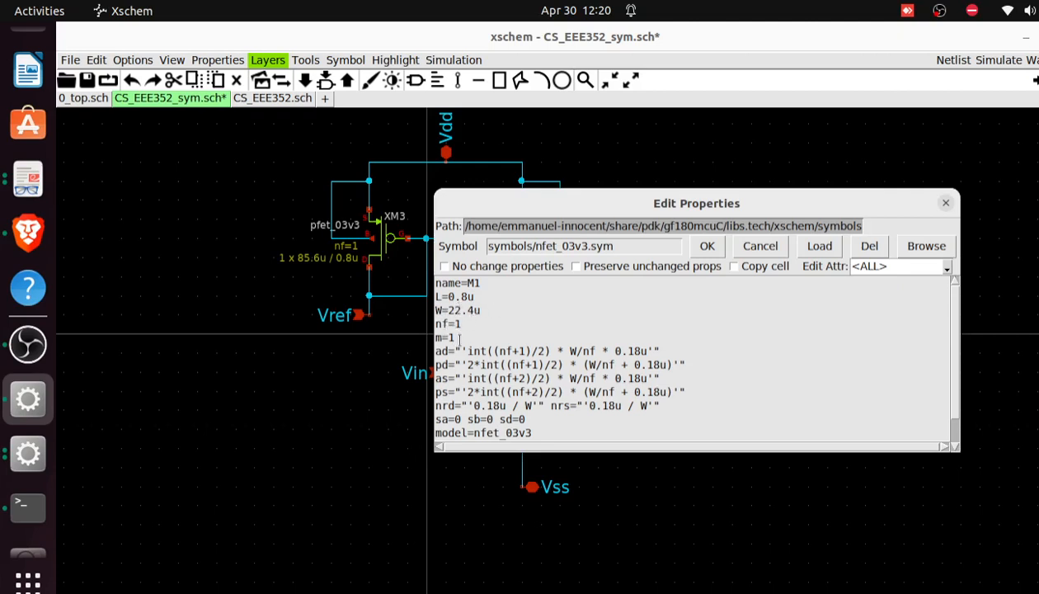
click(454, 339)
click(504, 245)
key(BackSpace)
key(Delete)
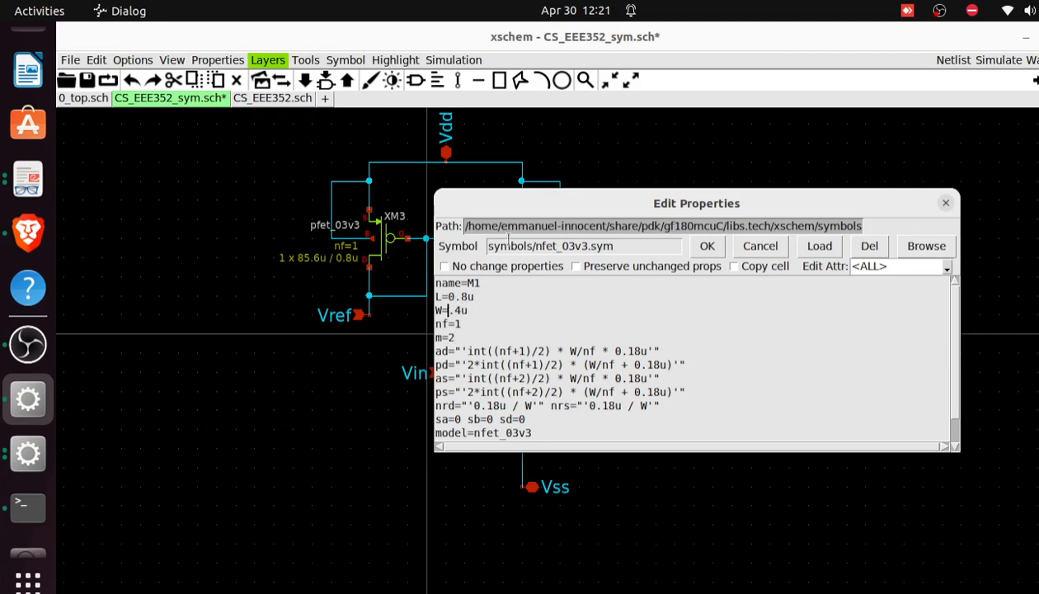
text(11)
key(Delete)
text(2)
click(707, 246)
click(678, 450)
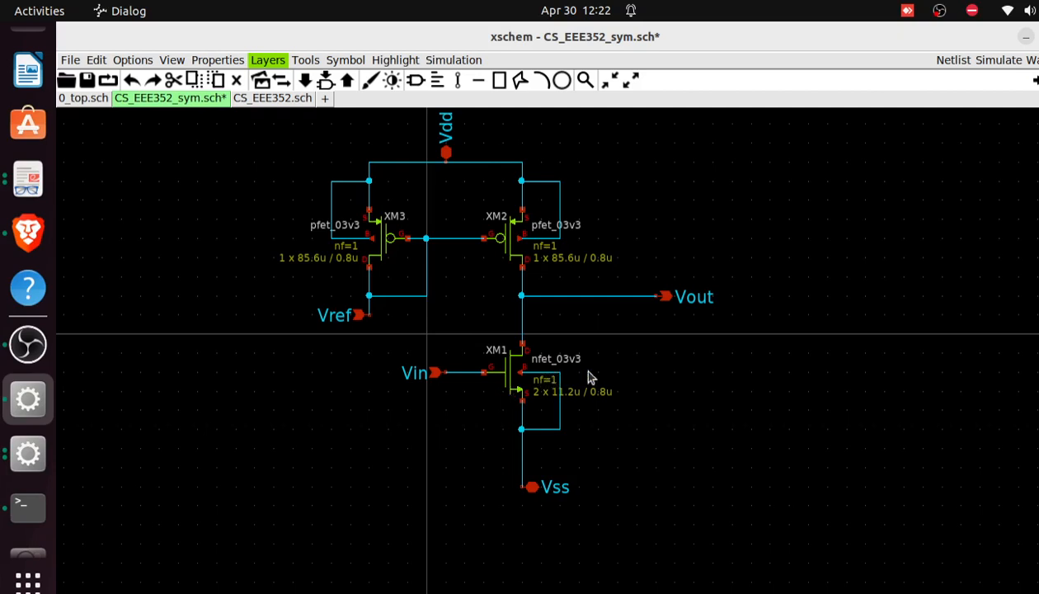
Step: Review the width and multiplier in the properties of the nfet transistor XM1
click(515, 377)
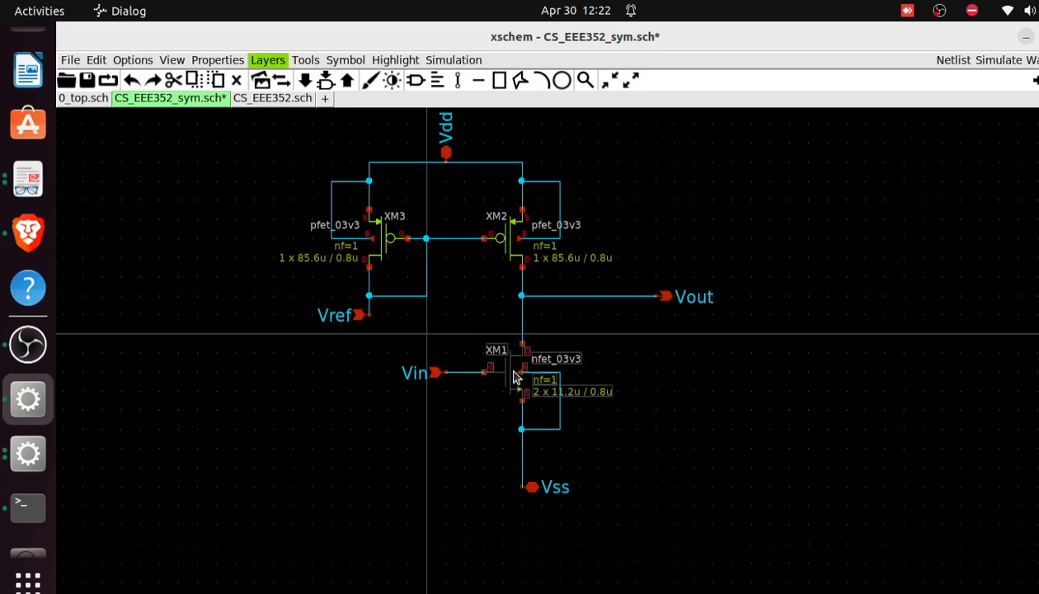
double_click(515, 377)
drag(533, 350, 502, 212)
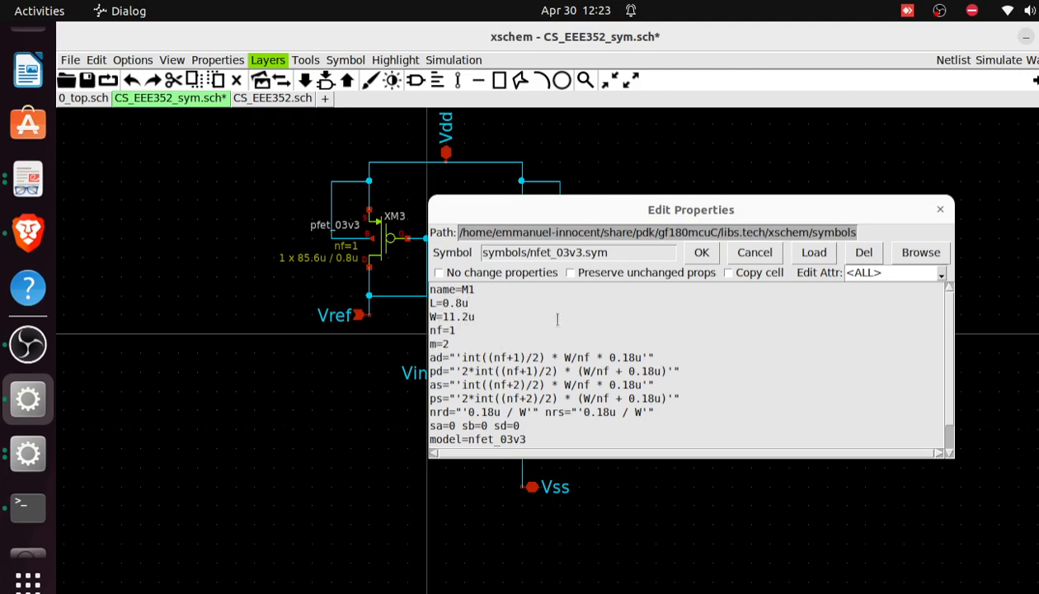
click(701, 252)
click(691, 236)
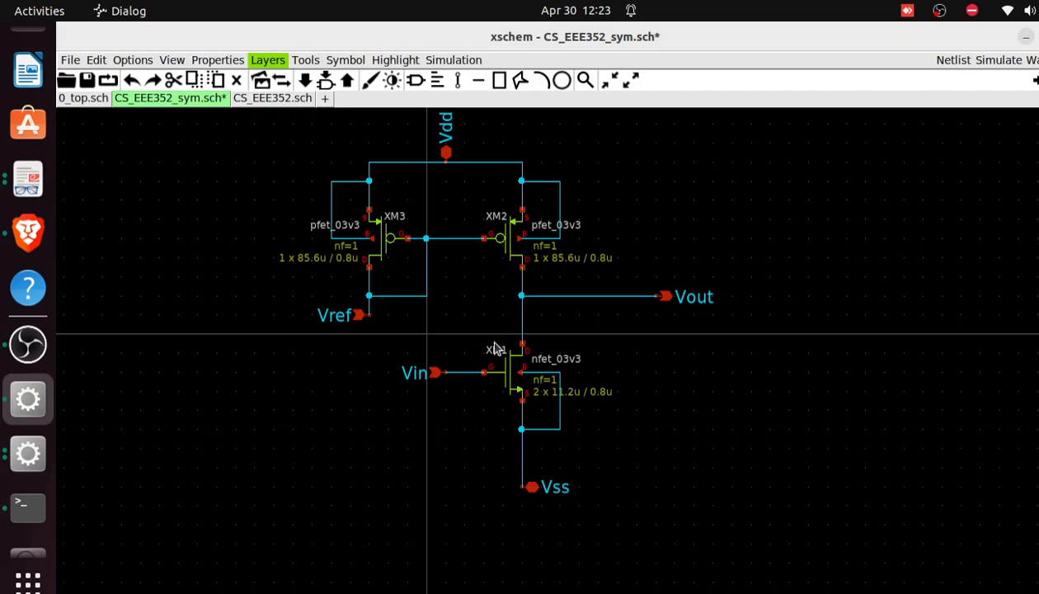
Step: Restore transistor XM1 to a single device by setting W to 22.4u and m to 1
double_click(513, 383)
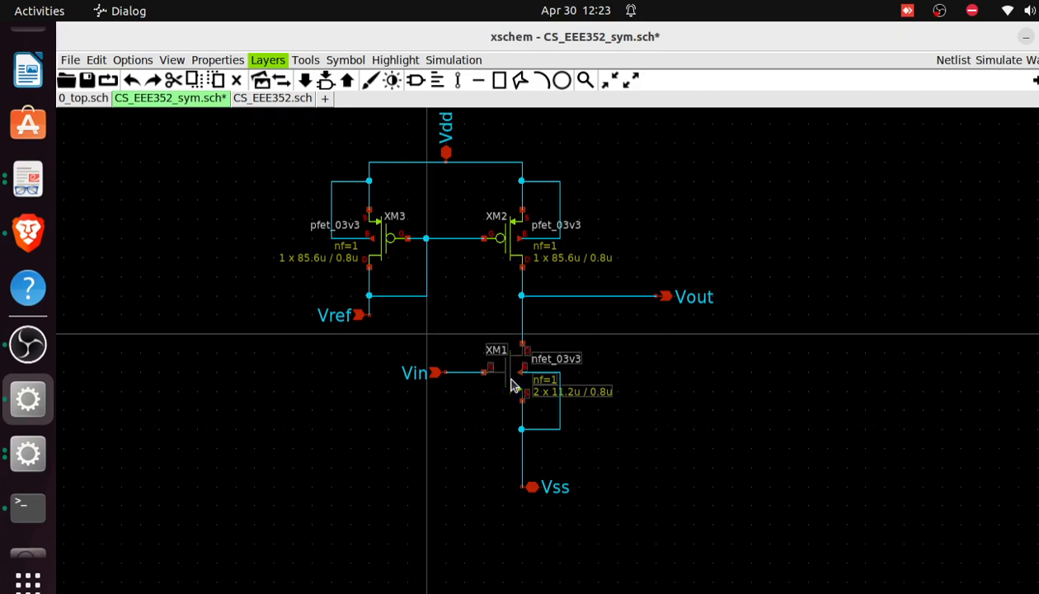
drag(544, 363, 504, 194)
click(428, 308)
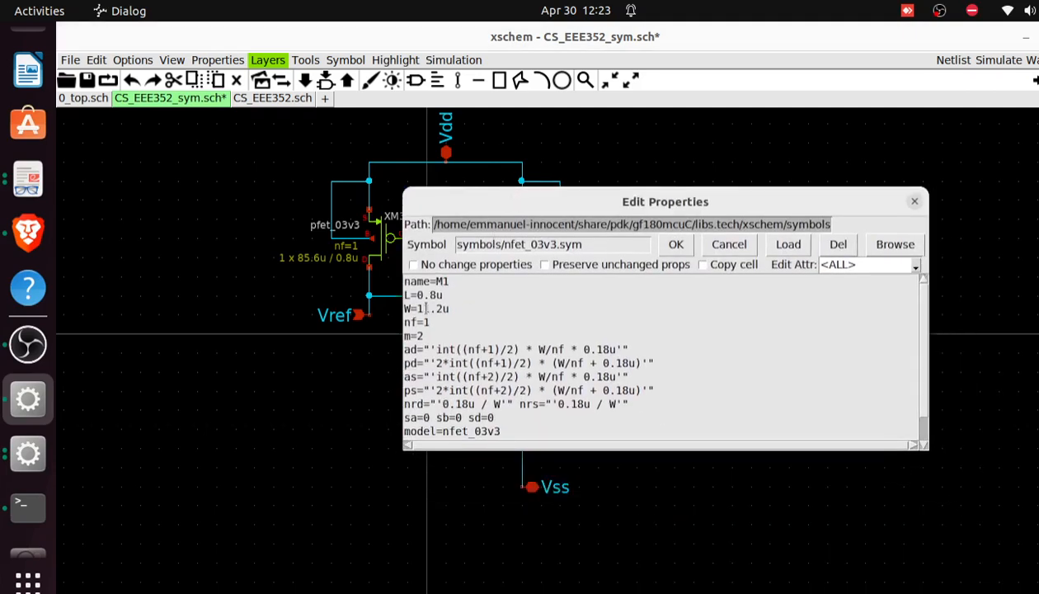
key(BackSpace)
key(BackSpace)
text(22)
key(Right)
key(Right)
key(BackSpace)
text(4)
click(428, 333)
key(BackSpace)
text(1)
click(681, 248)
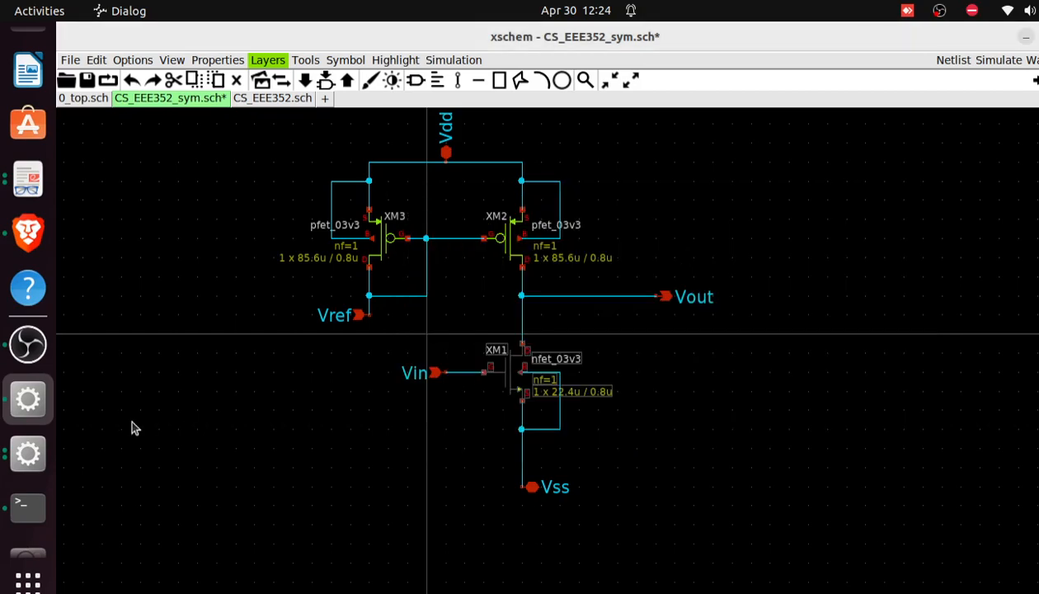
click(27, 347)
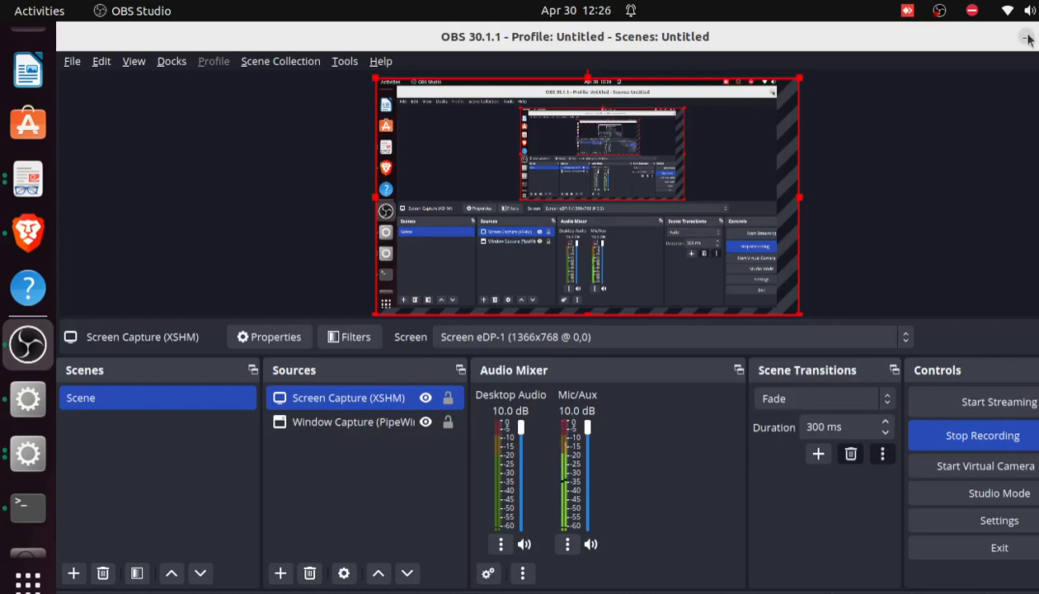
click(1026, 38)
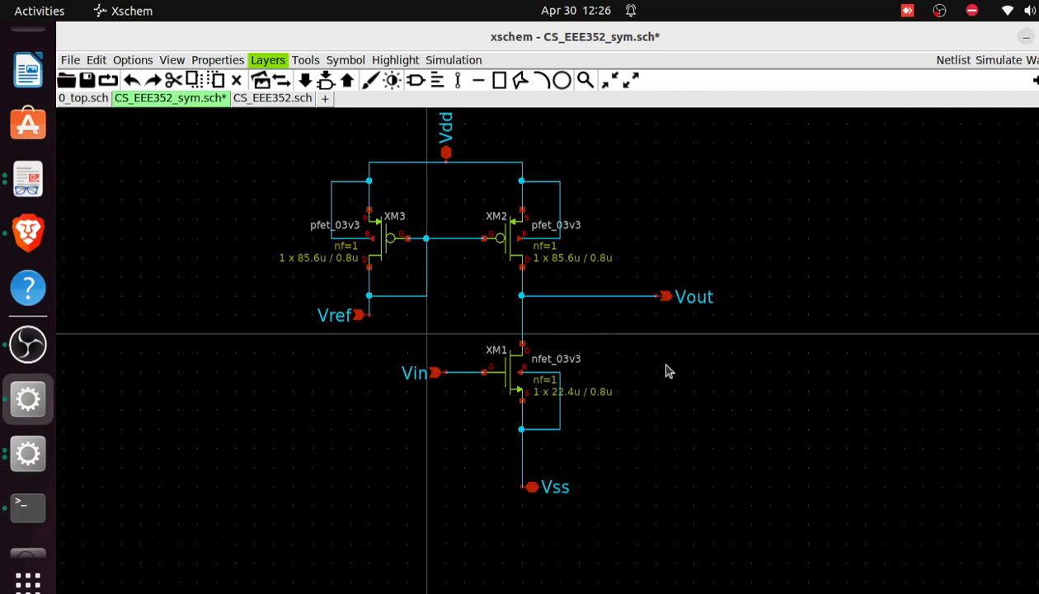
Step: In the properties of the nfet transistor XM1, set nf to 2 and m to 1
double_click(509, 381)
drag(533, 351, 472, 195)
click(423, 305)
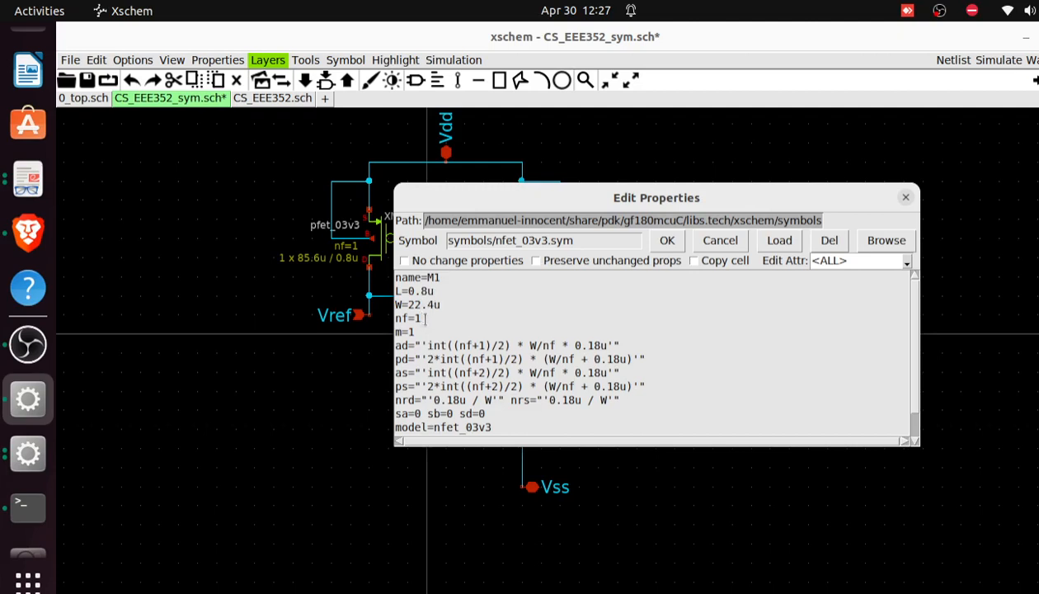
key(BackSpace)
text(2)
key(BackSpace)
text(2)
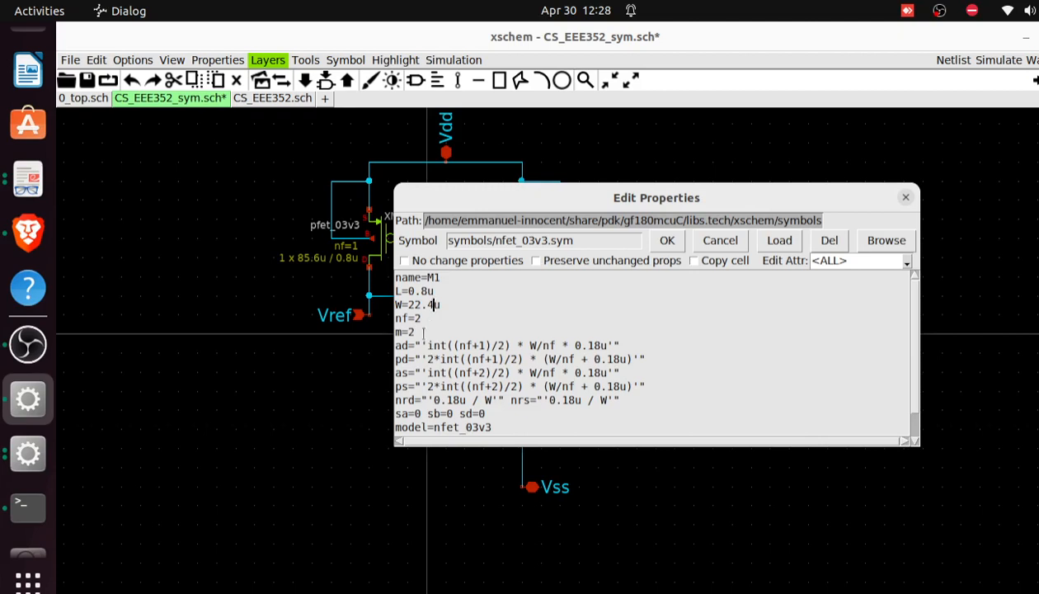
key(BackSpace)
text(1)
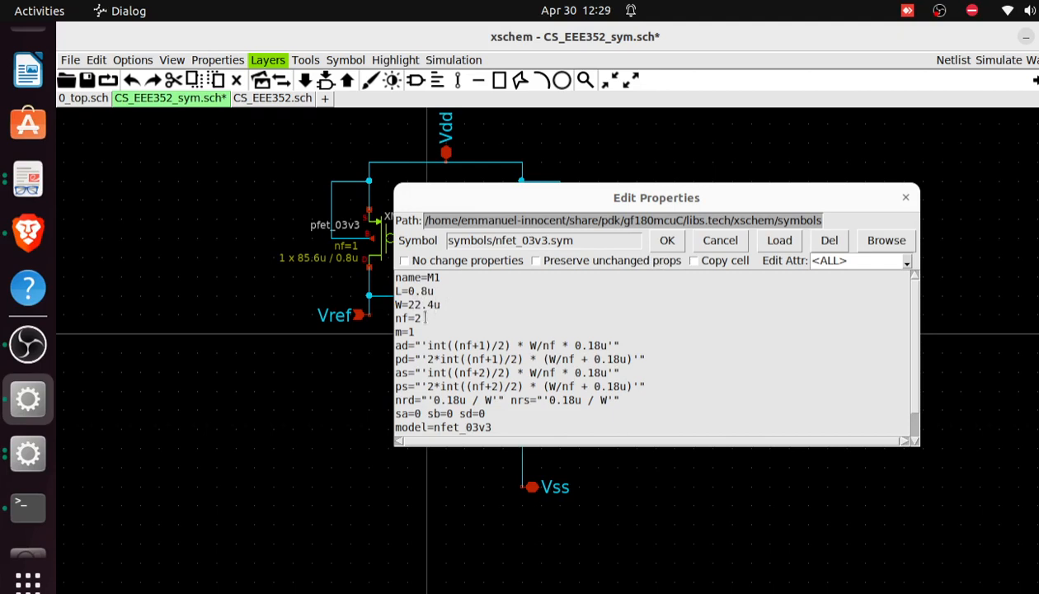
Step: Switch to the layout1 window and examine the full length of the single-finger nfet beside the two pfet devices
click(28, 453)
click(501, 335)
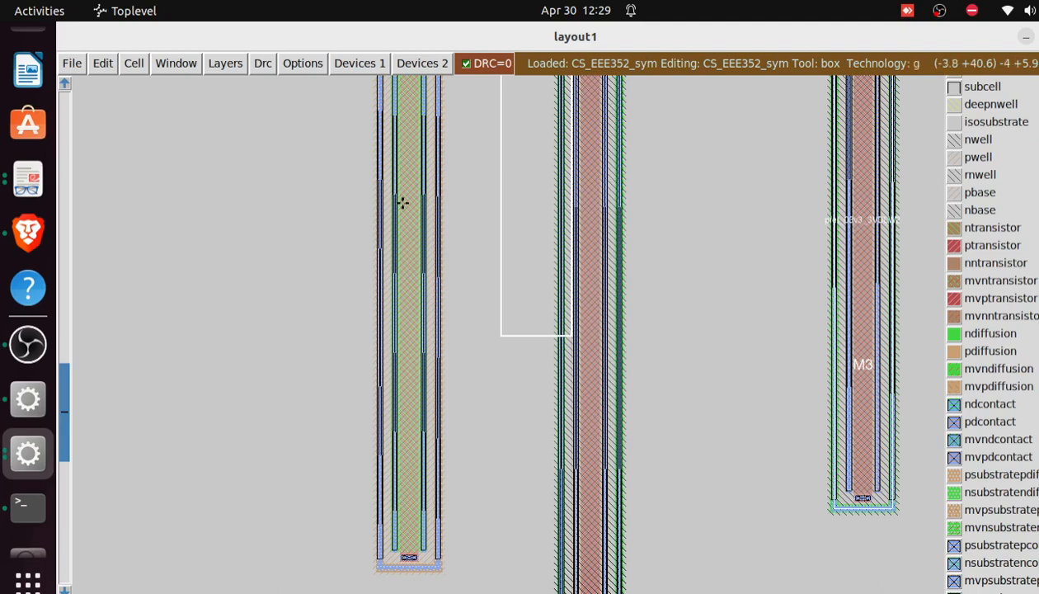
click(303, 244)
scroll(305, 245, up, 3)
scroll(304, 245, down, 4)
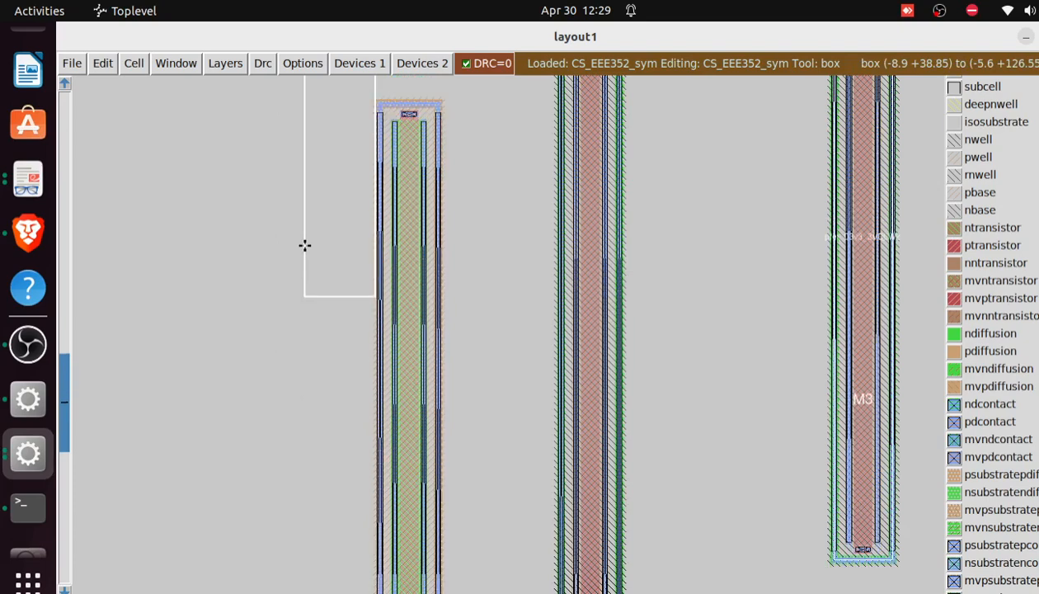
scroll(305, 245, up, 5)
scroll(304, 245, up, 2)
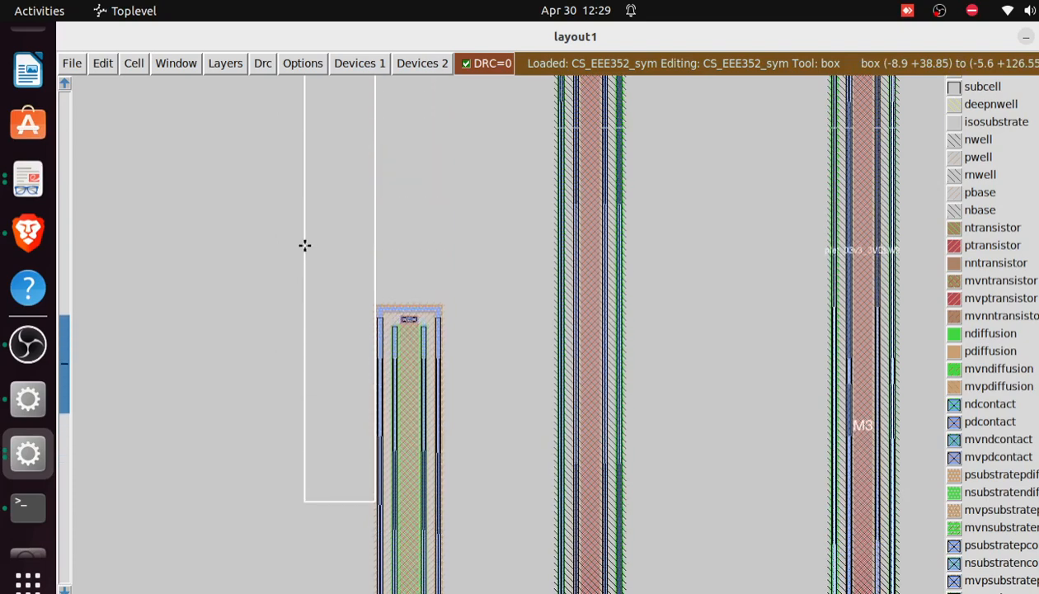
scroll(305, 245, down, 1)
scroll(304, 245, up, 1)
scroll(305, 245, up, 5)
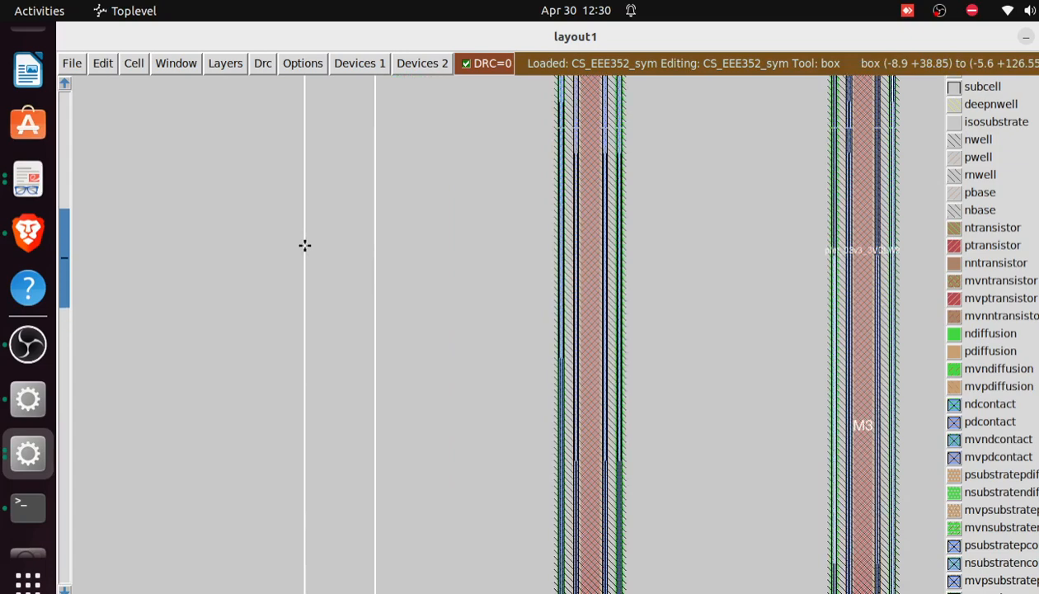
scroll(304, 245, down, 5)
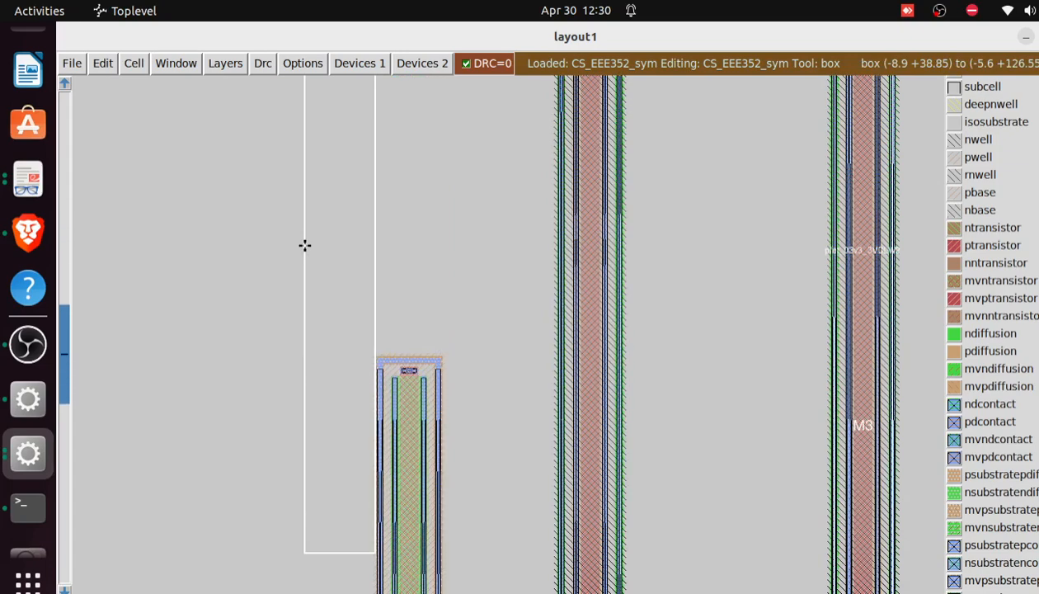
scroll(305, 245, down, 8)
scroll(304, 245, up, 1)
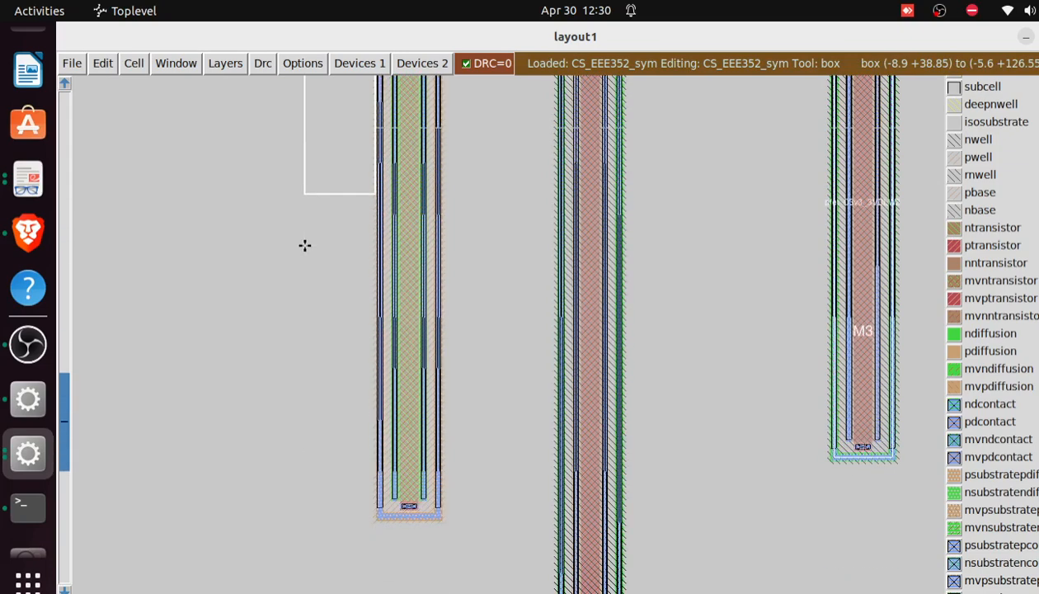
scroll(305, 245, up, 2)
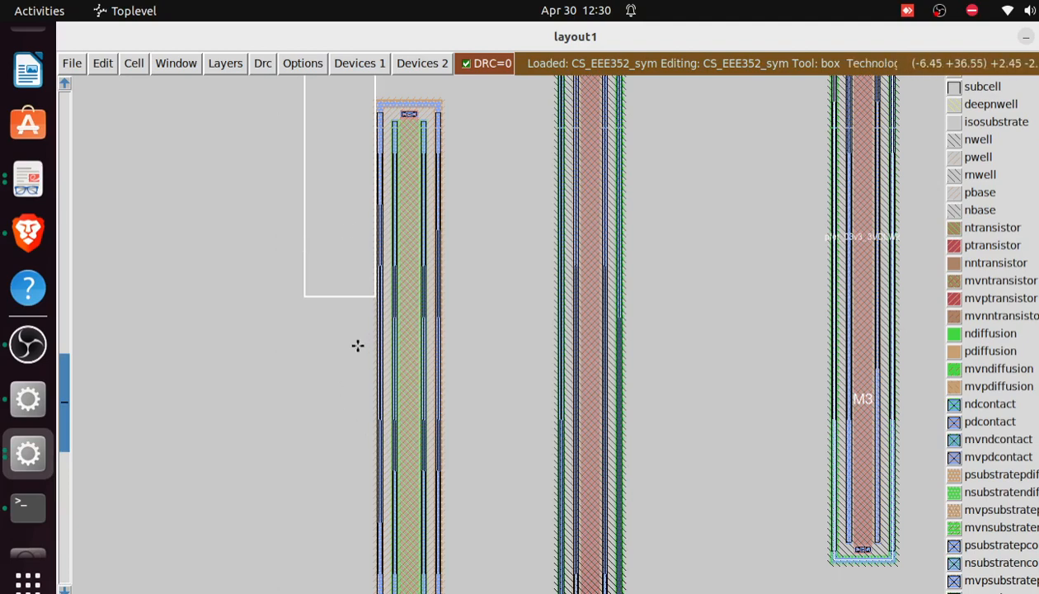
scroll(357, 345, down, 1)
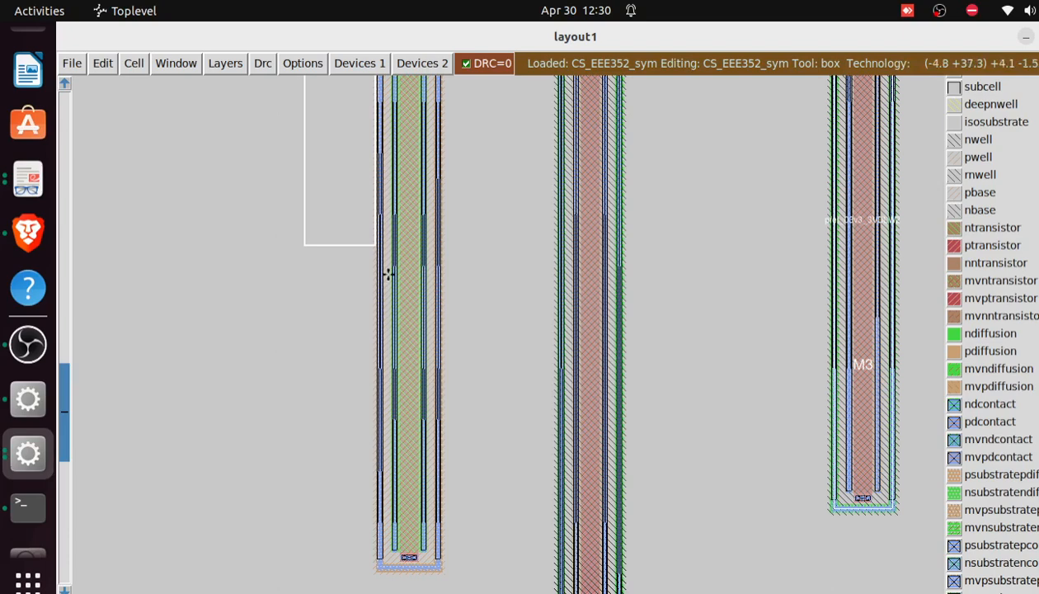
click(298, 269)
scroll(299, 269, up, 1)
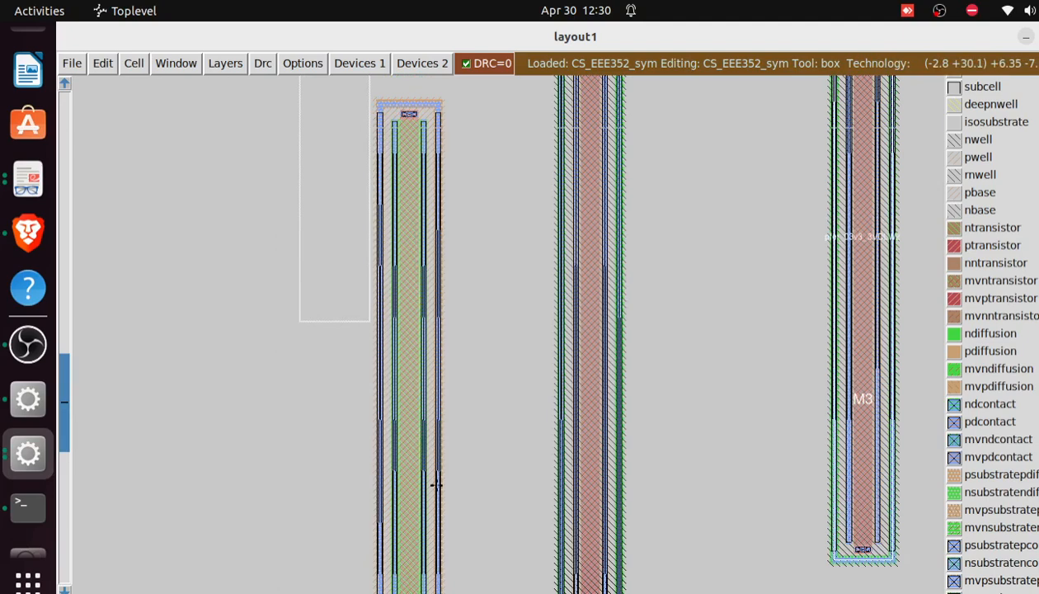
scroll(507, 479, down, 1)
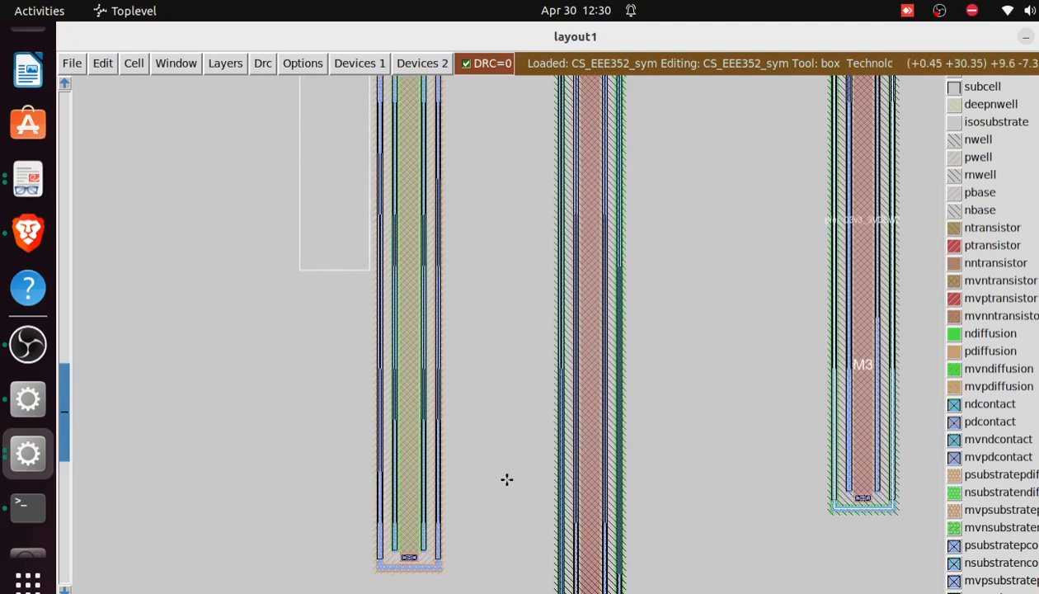
scroll(507, 479, up, 1)
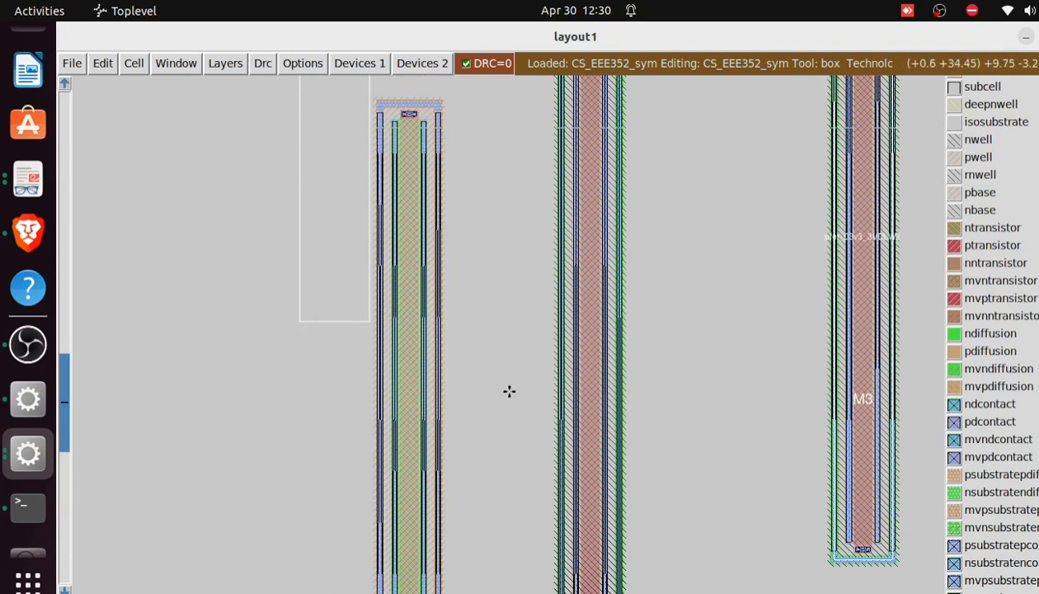
Step: Examine the upper ends of the two pfet devices in the layout and compare their length with the nfet
click(532, 295)
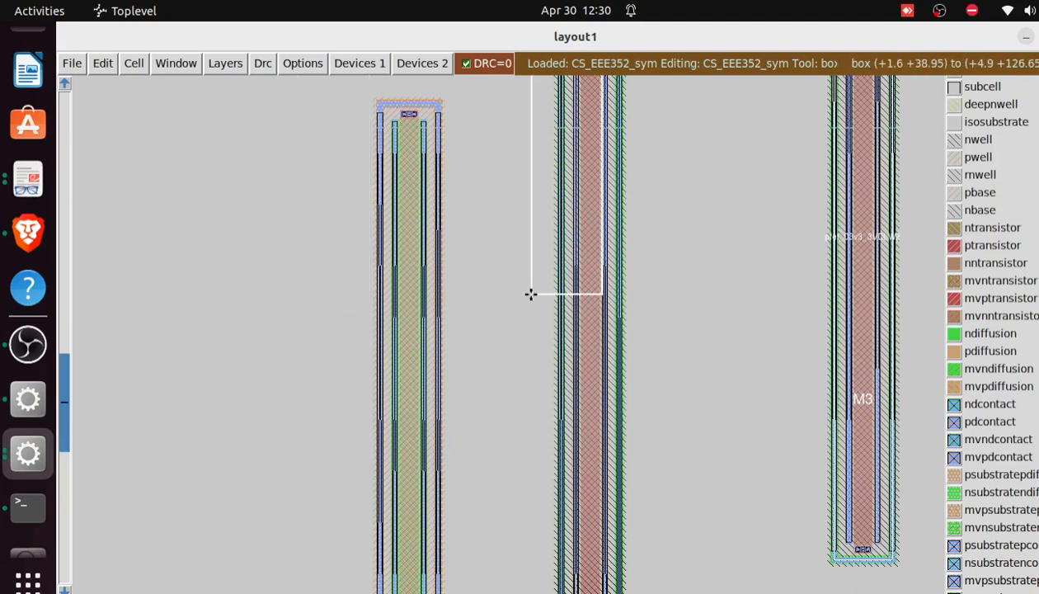
scroll(531, 294, up, 10)
scroll(532, 294, up, 10)
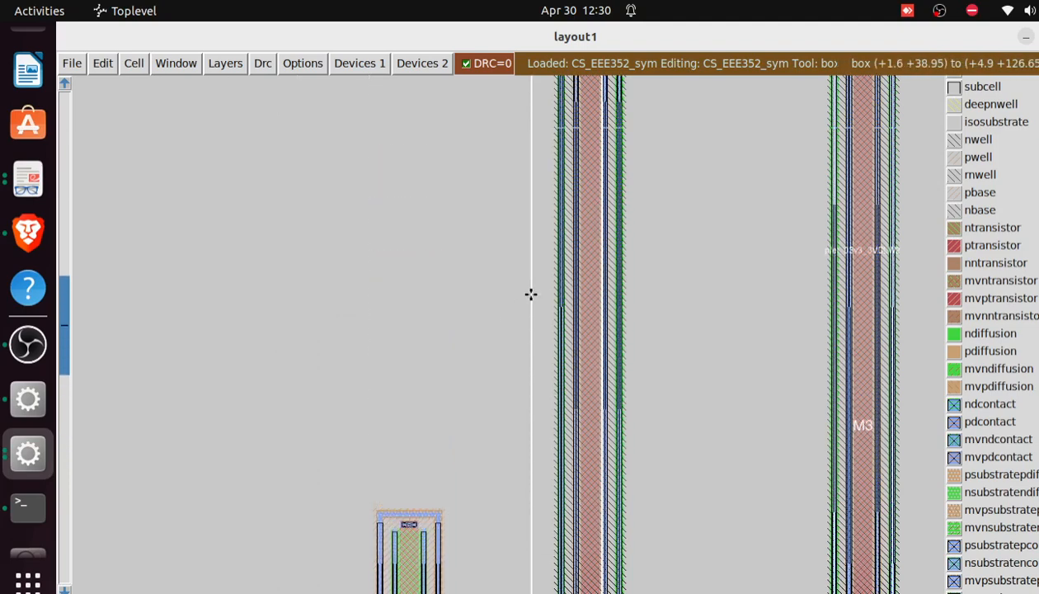
scroll(531, 294, up, 3)
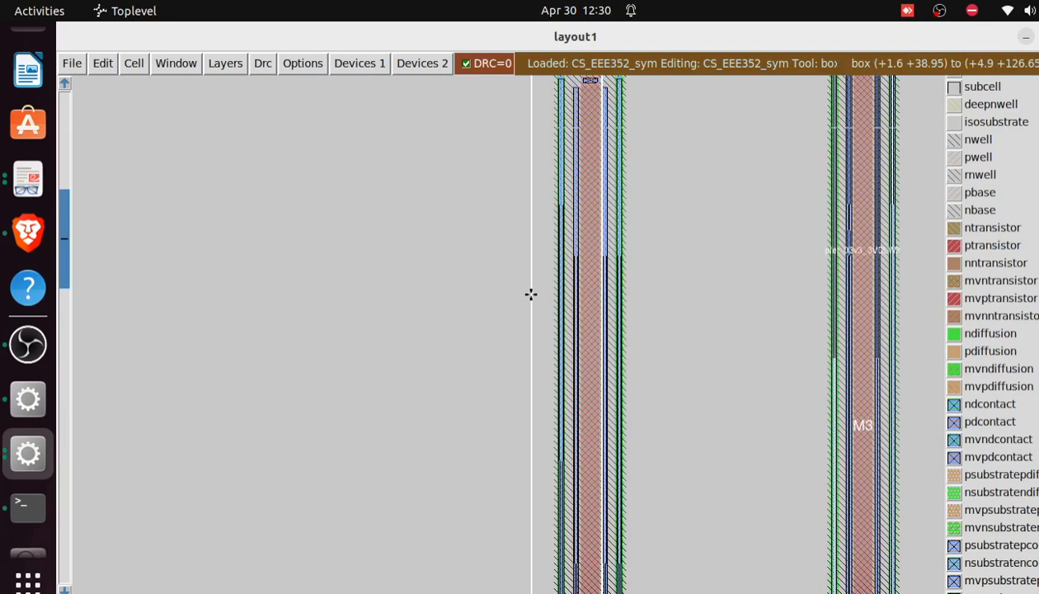
scroll(531, 294, down, 3)
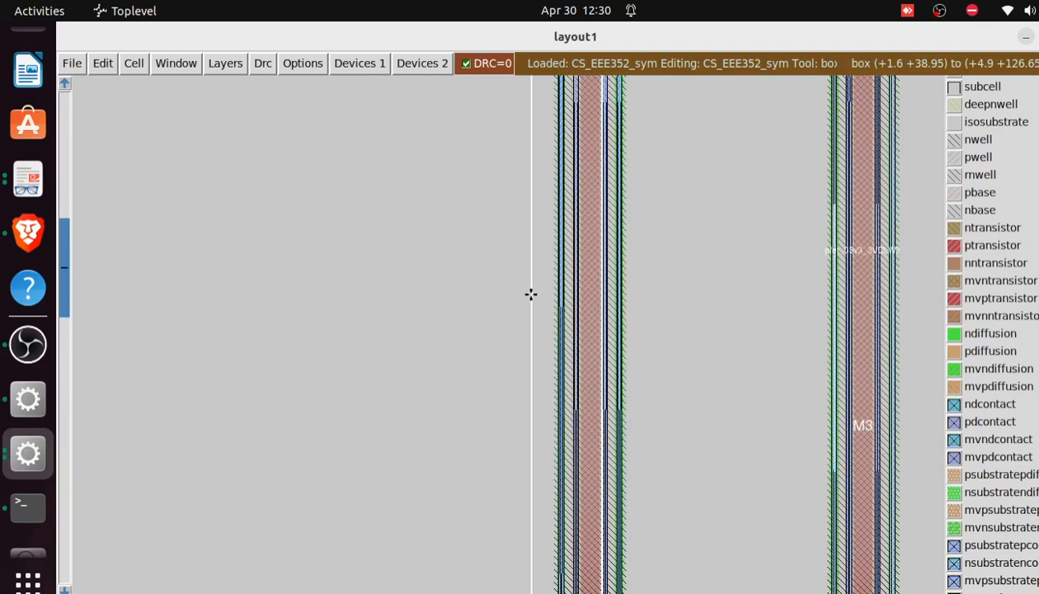
Step: Switch back to the xschem schematic and apply nf=2 to the nfet transistor XM1
click(27, 446)
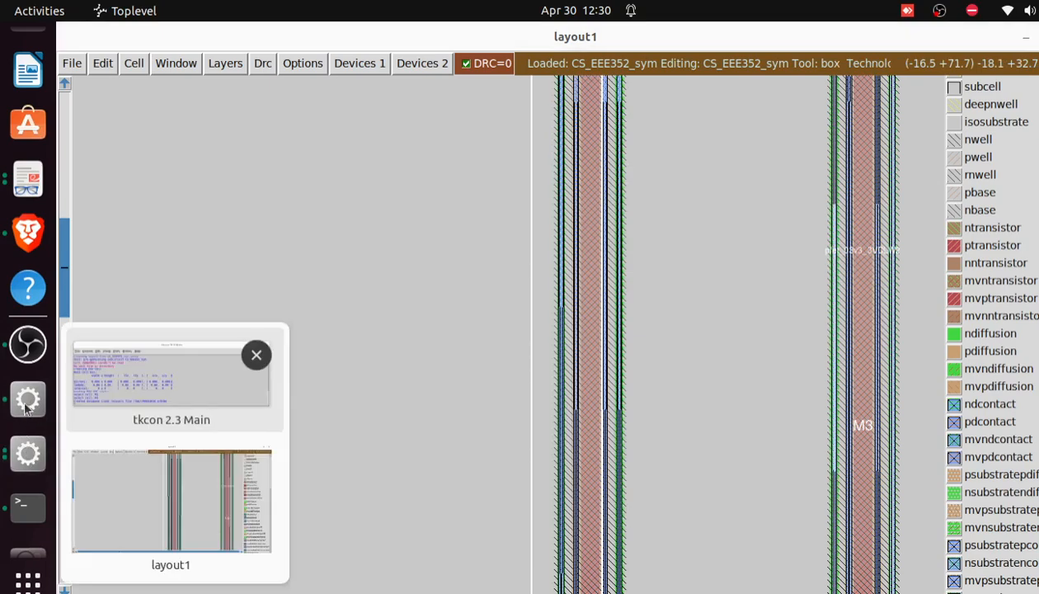
click(27, 402)
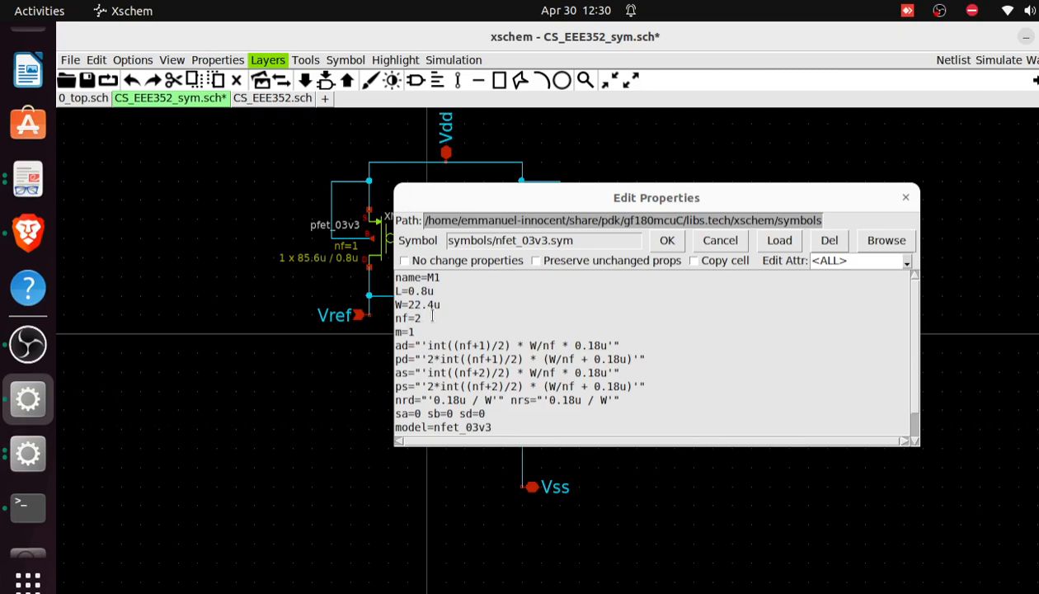
click(433, 318)
click(665, 240)
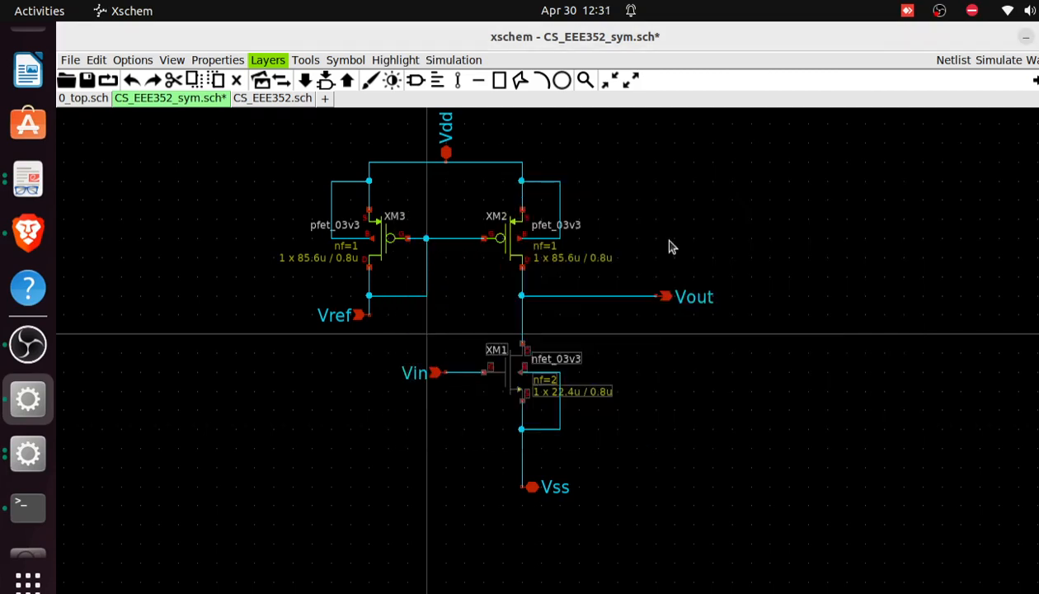
Step: In the properties of the pfet transistor XM2, set nf to 5
double_click(499, 240)
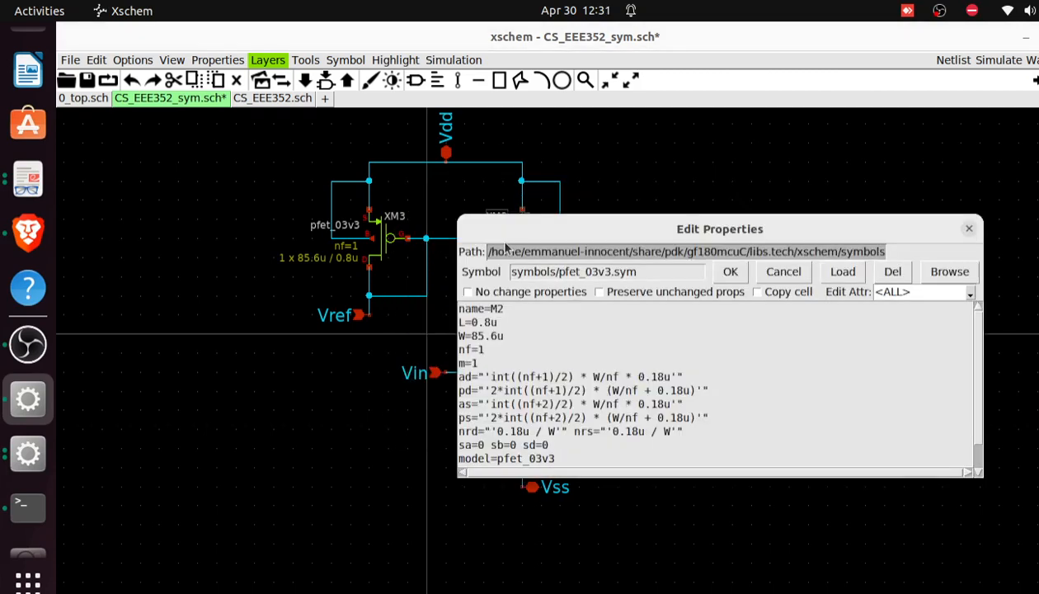
click(472, 313)
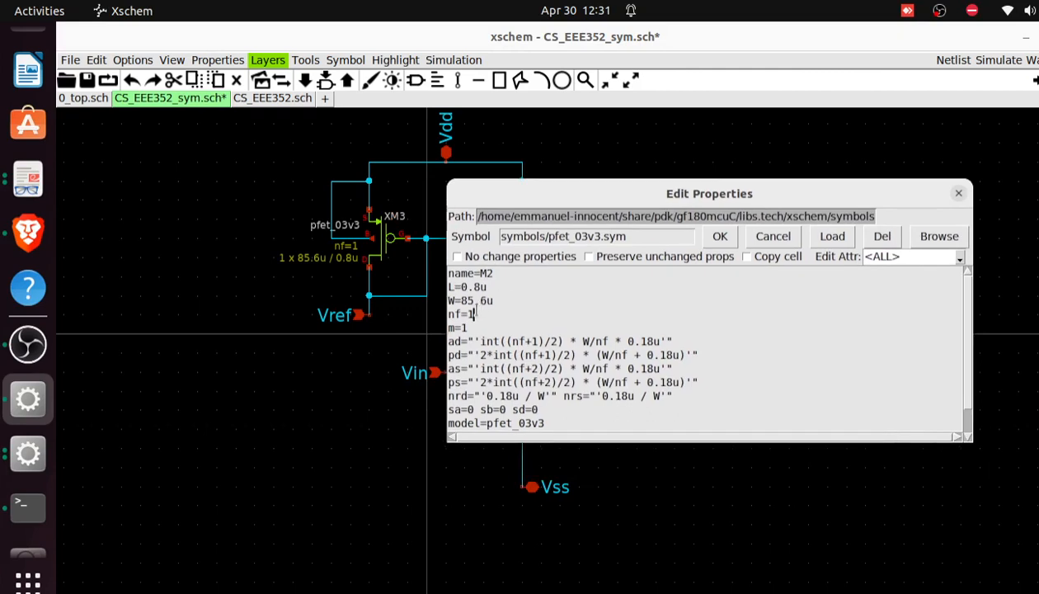
key(BackSpace)
text(5)
Step: Switch to the Document Viewer and review Fig. 1.33 on building a transistor from parallel unit-sized devices
click(28, 177)
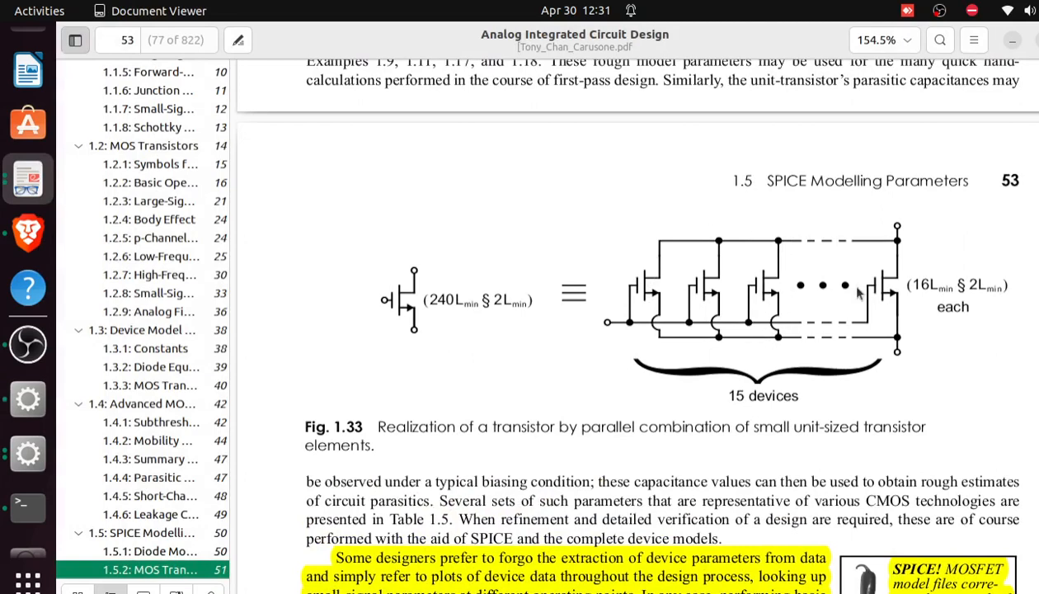
click(1013, 42)
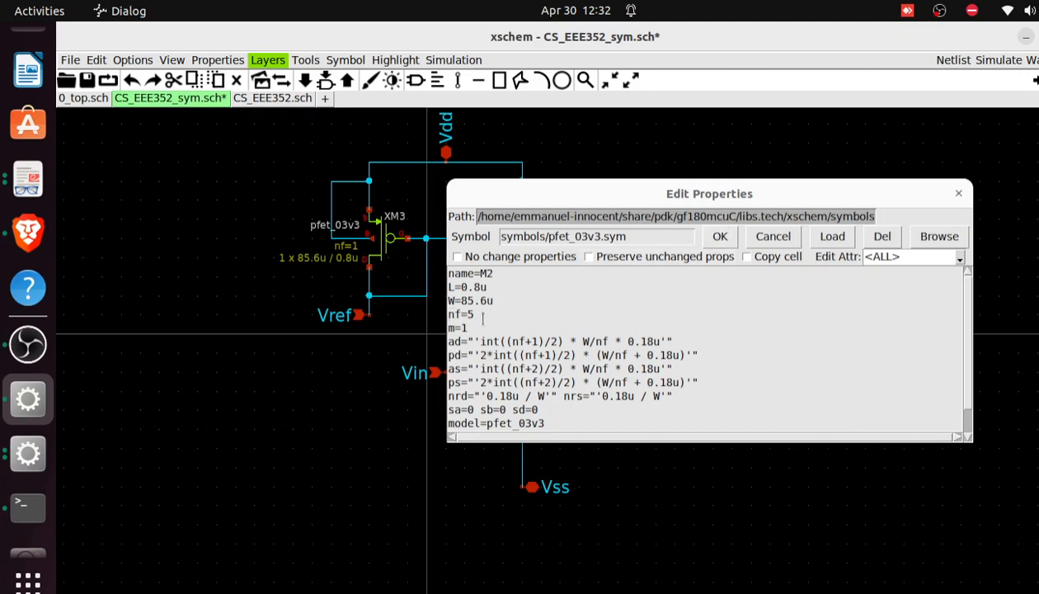
Step: Restore nf to 1 in the open properties of the pfet transistor XM2 and apply it
click(476, 314)
key(BackSpace)
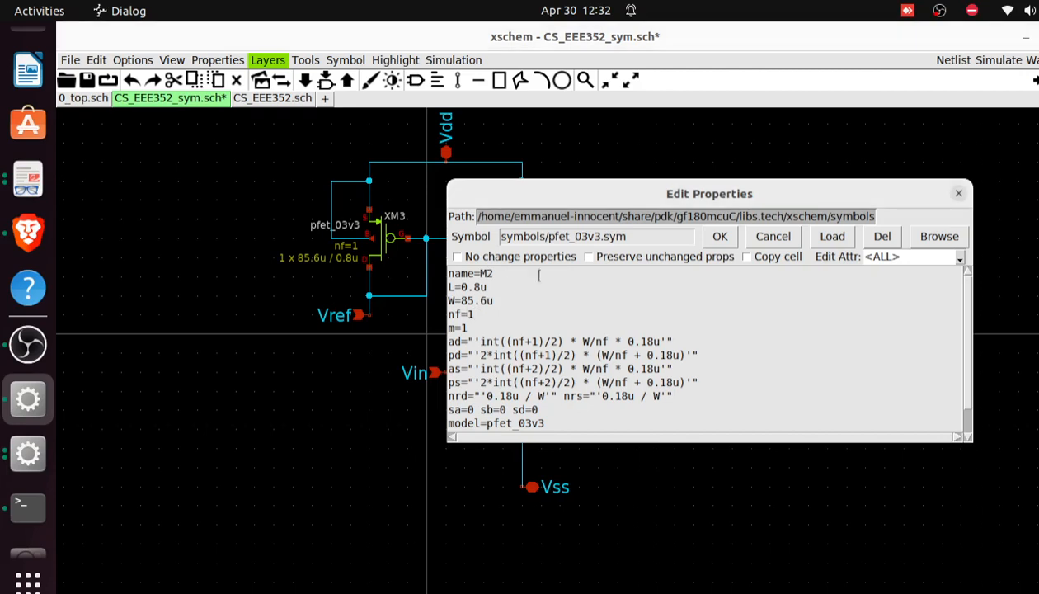
text(1)
click(721, 238)
Step: In the properties of the nfet transistor XM1, set nf back to 1 and apply it
double_click(513, 376)
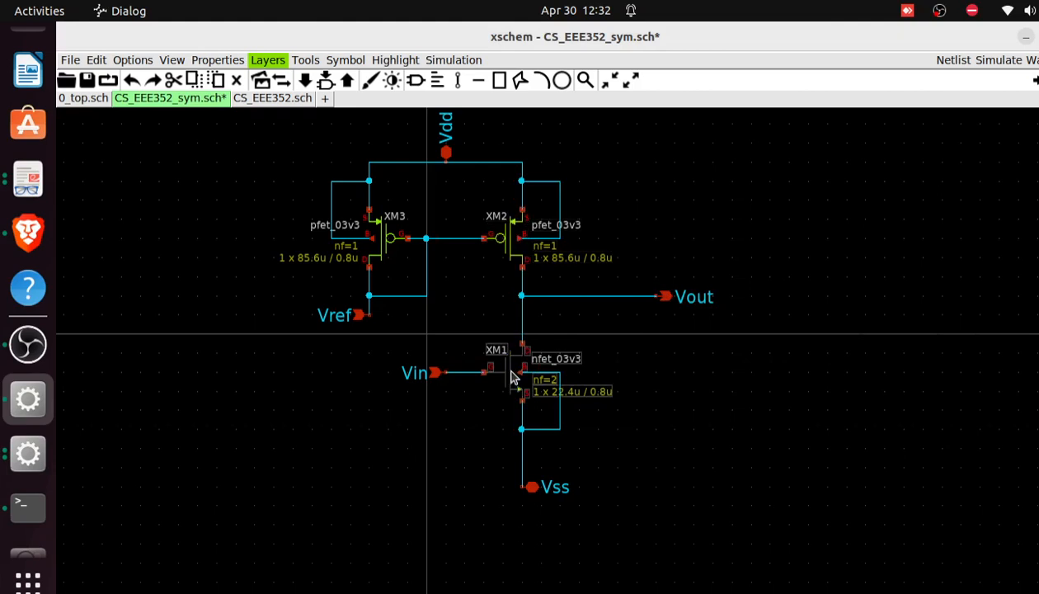
drag(548, 345, 540, 227)
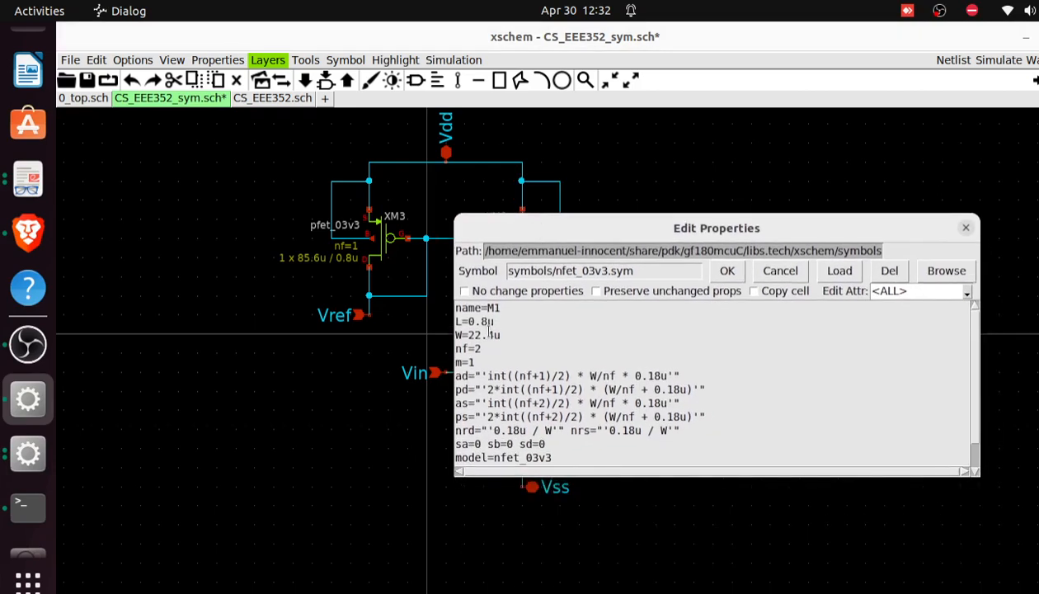
key(BackSpace)
text(1)
click(728, 272)
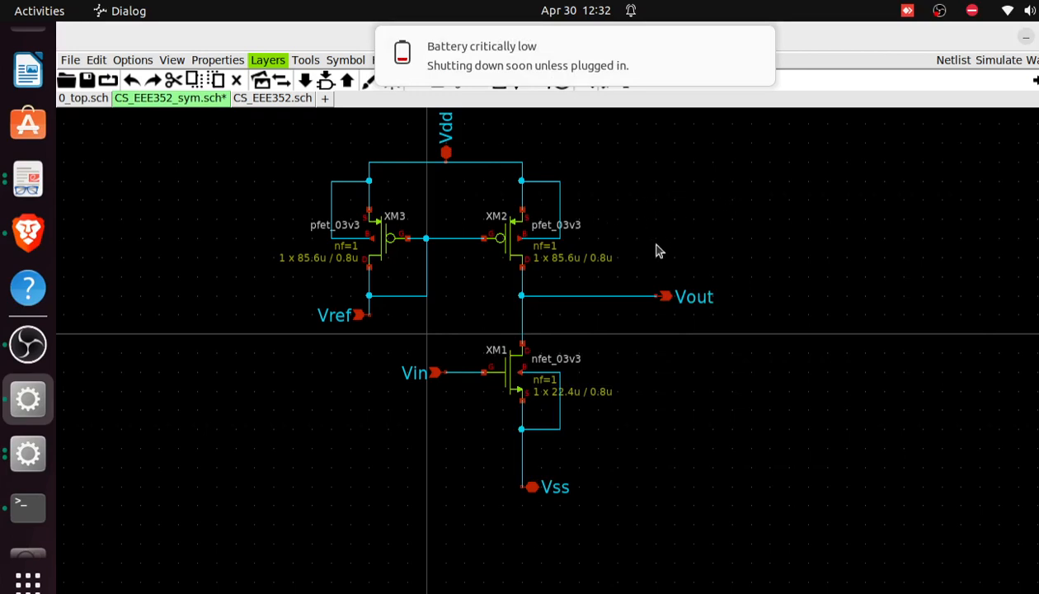
click(756, 46)
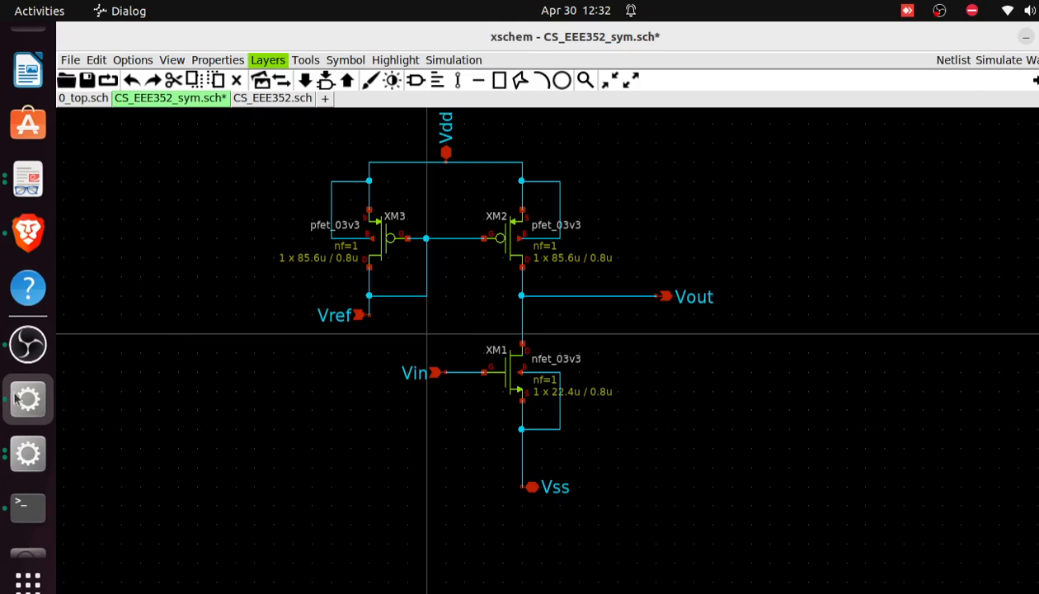
click(28, 346)
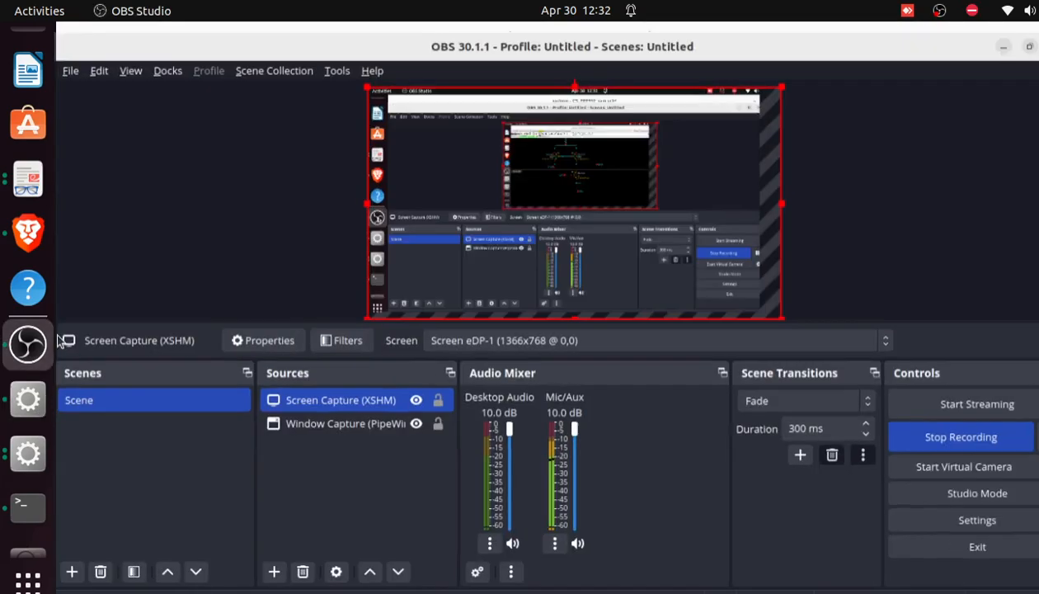